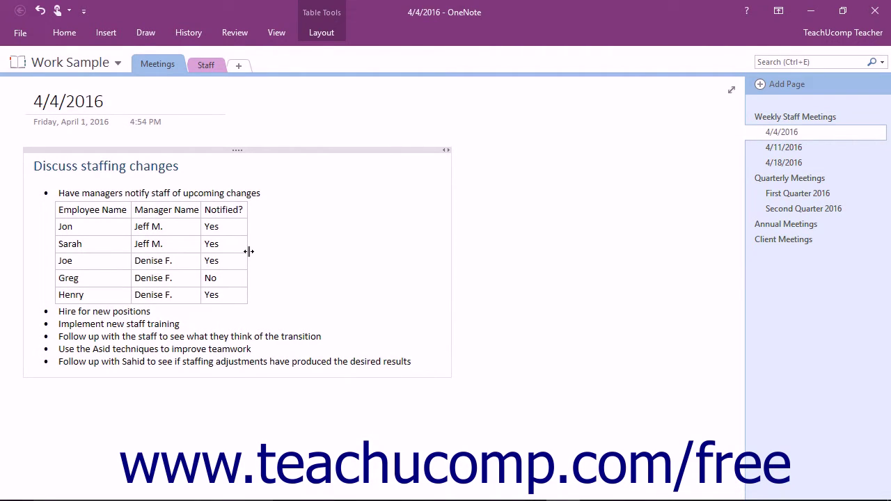
Step: Drag the table's right edge and the Manager Name column border to widen Notified? and Manager Name
drag(249, 251, 319, 246)
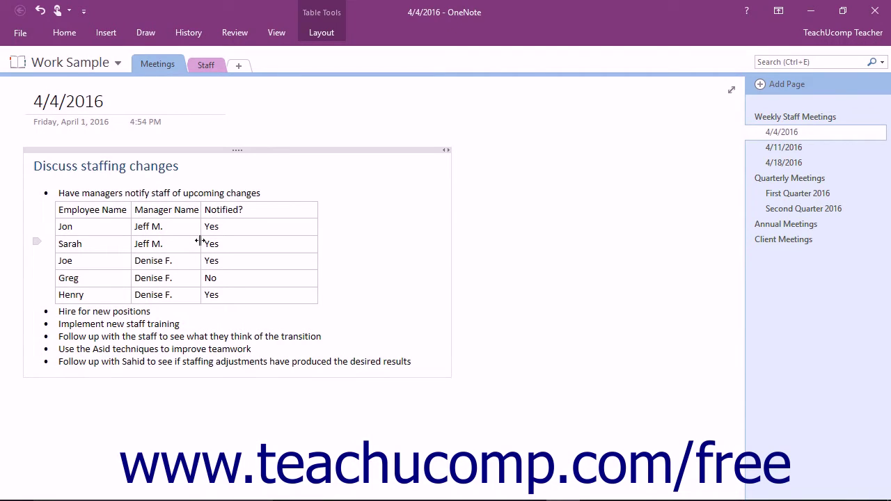
drag(199, 241, 224, 241)
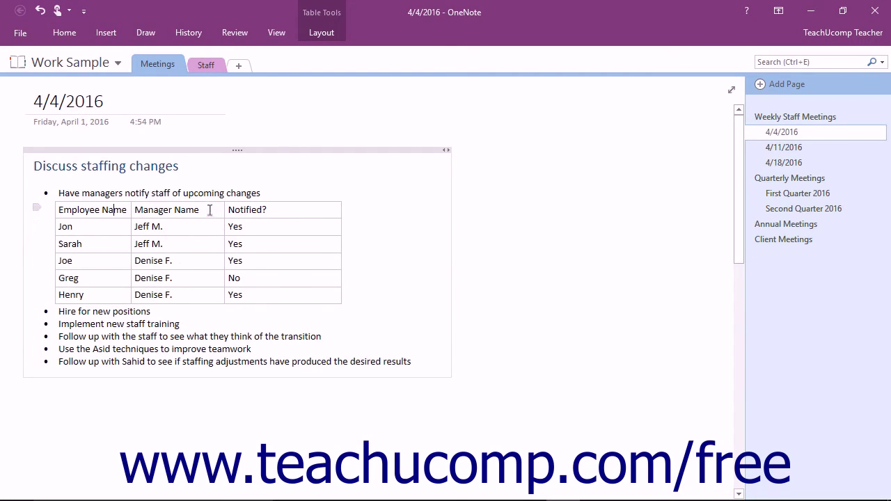
click(209, 211)
key(Return)
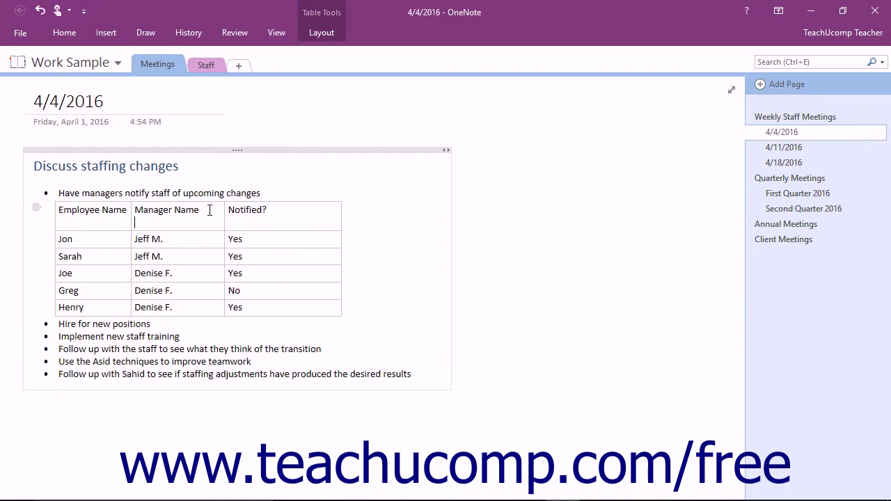
click(40, 11)
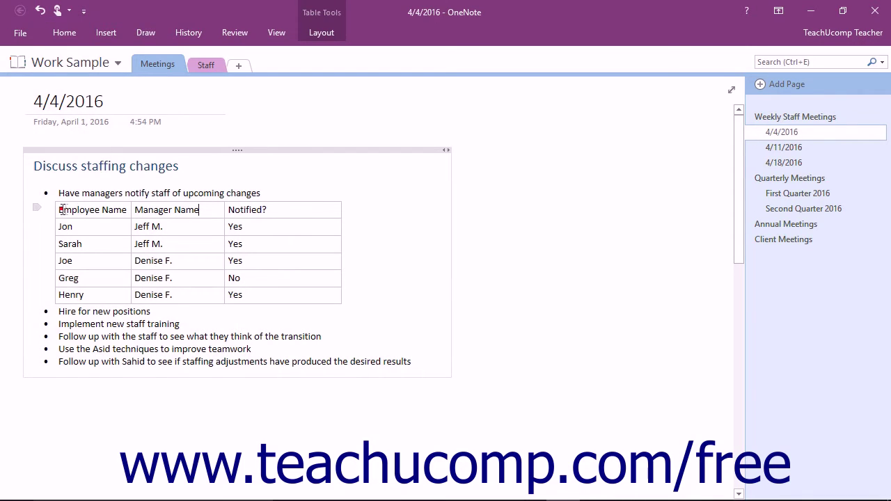
drag(61, 210, 169, 209)
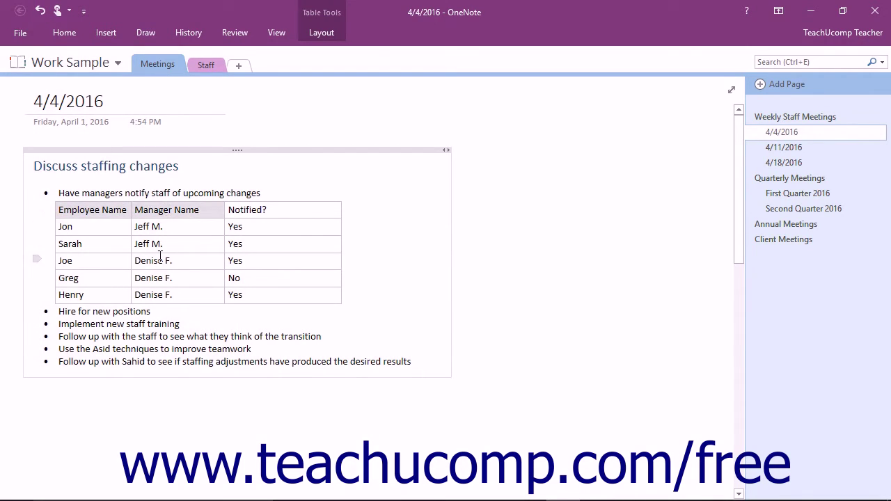
click(87, 213)
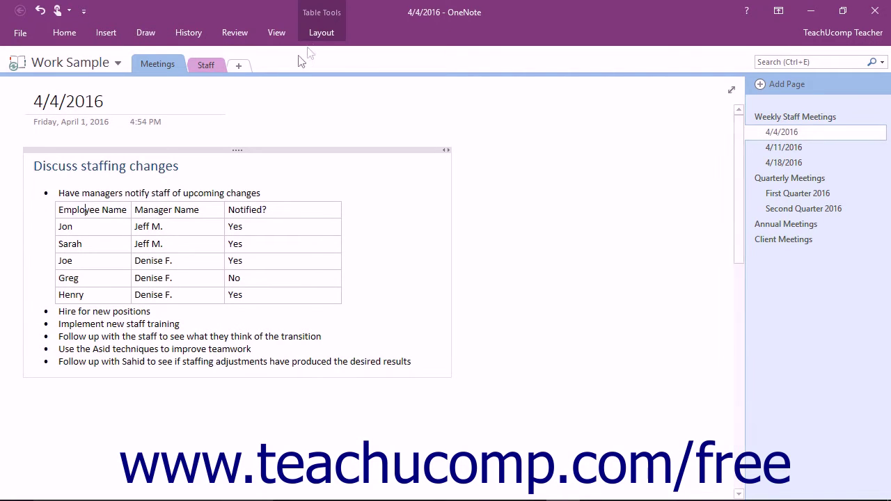
Step: Center the header row's three column titles and shade the header row with a light theme colour
click(320, 33)
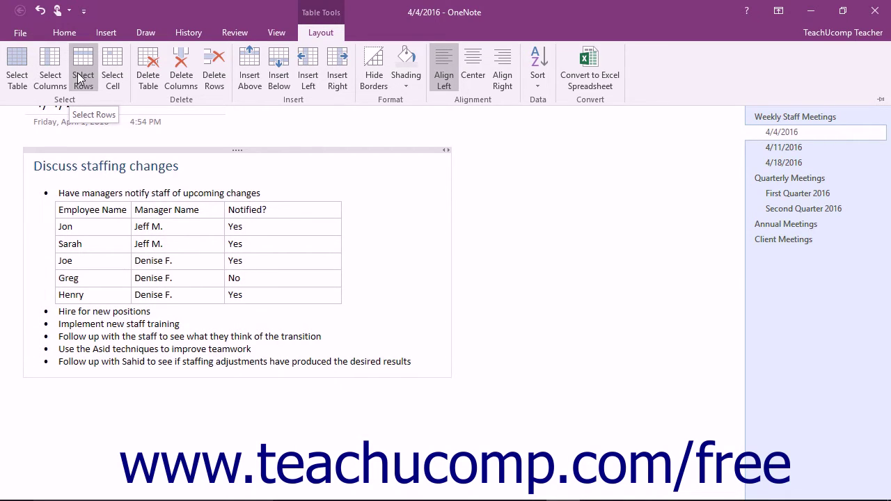
click(79, 79)
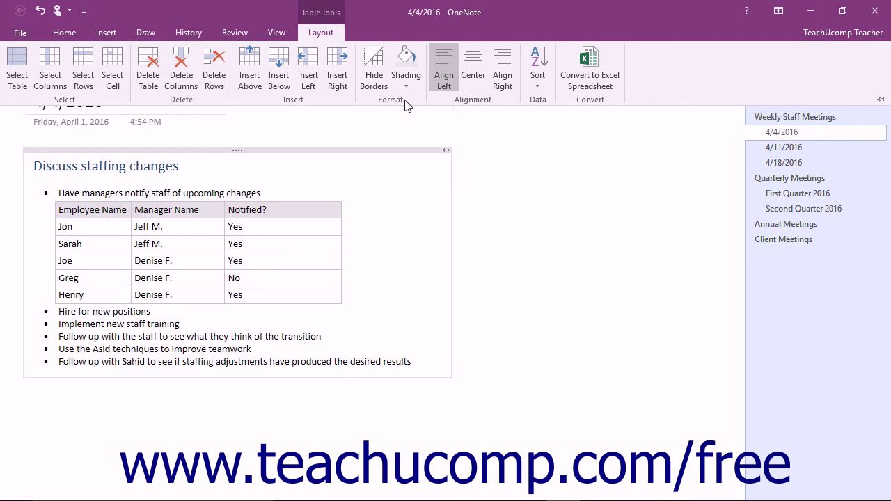
click(471, 65)
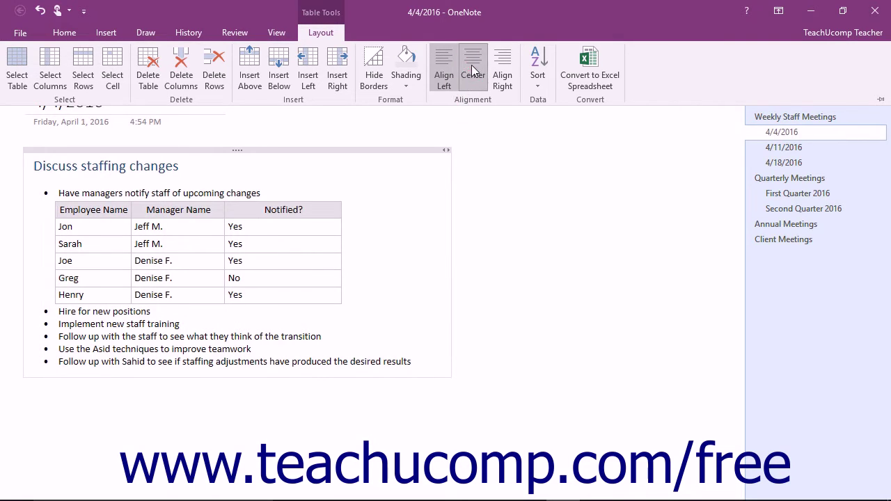
click(410, 82)
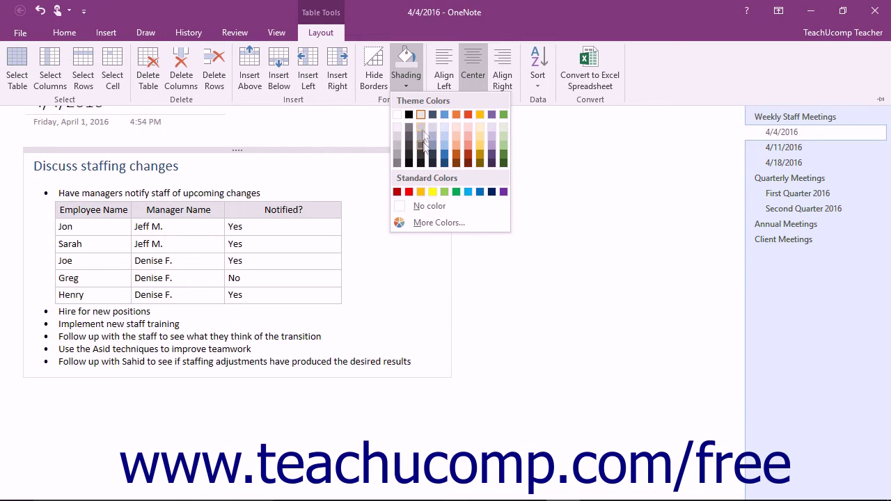
click(423, 116)
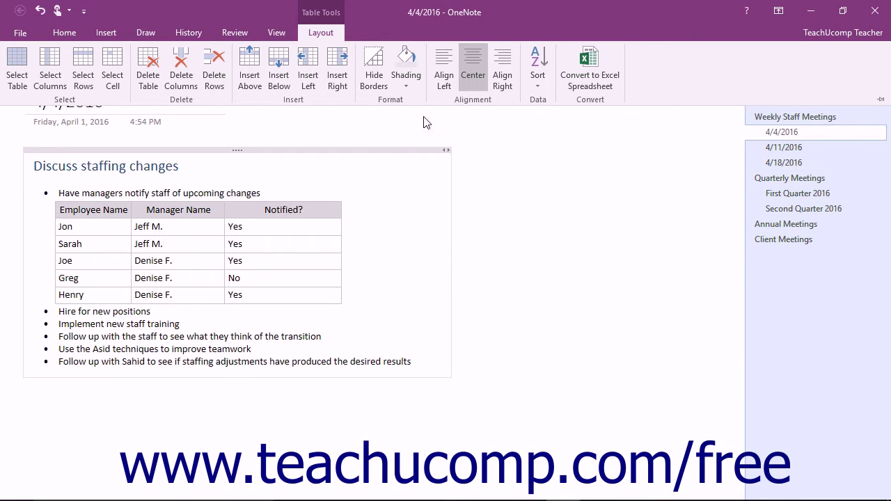
click(119, 229)
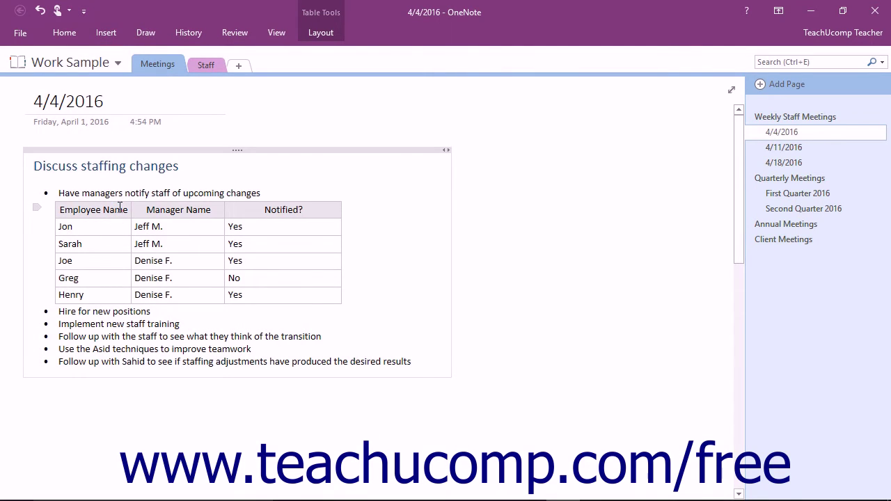
click(310, 34)
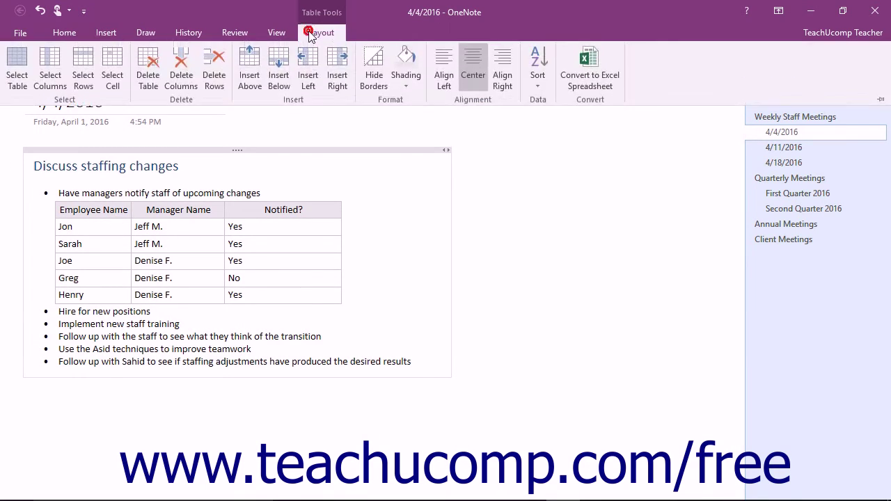
click(406, 73)
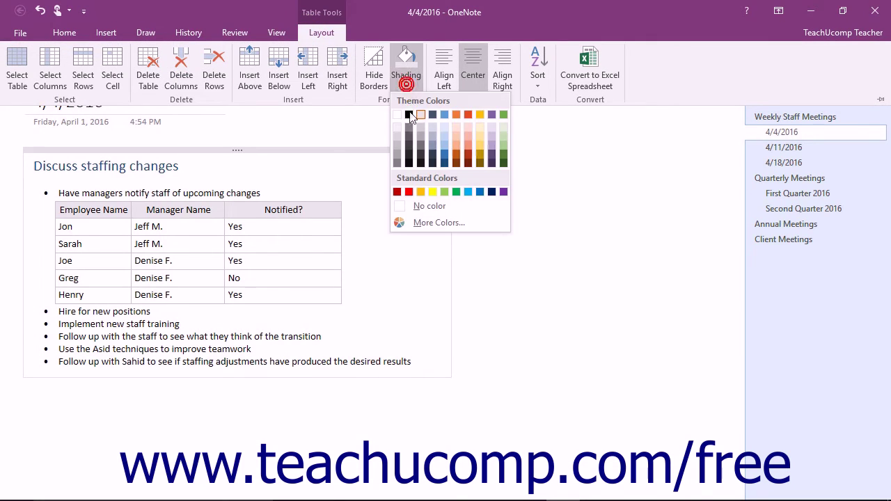
click(413, 206)
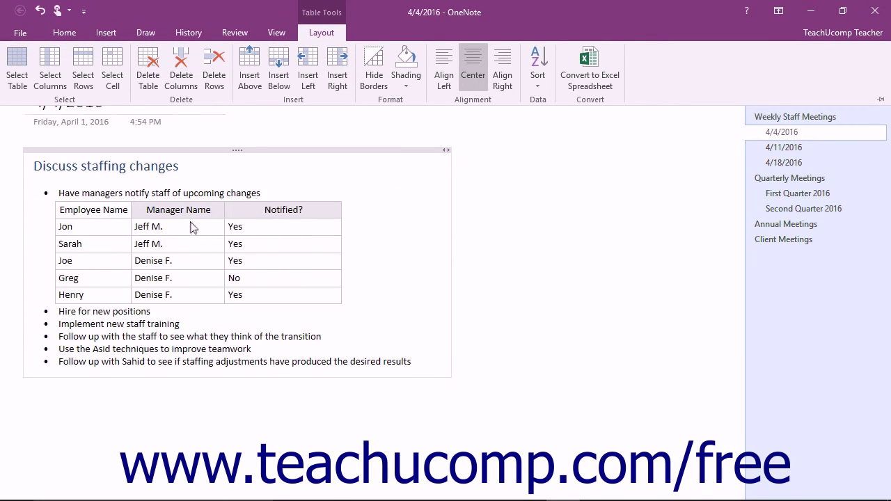
click(65, 33)
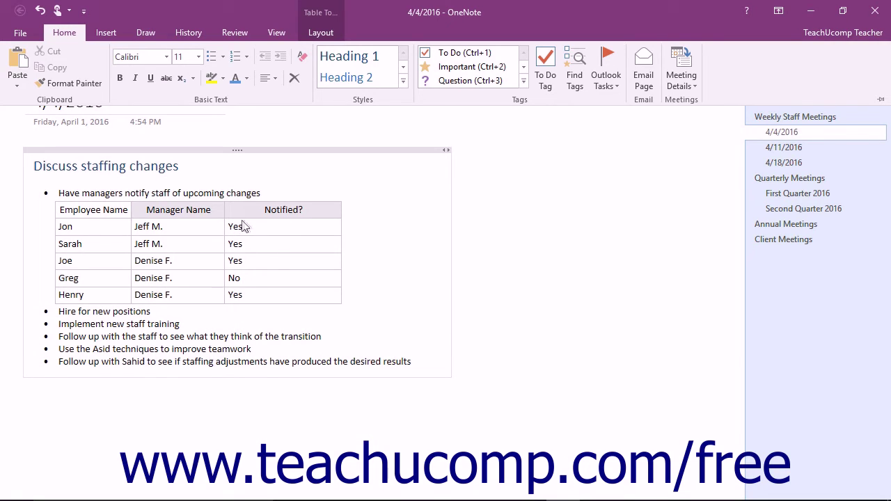
click(284, 211)
click(284, 209)
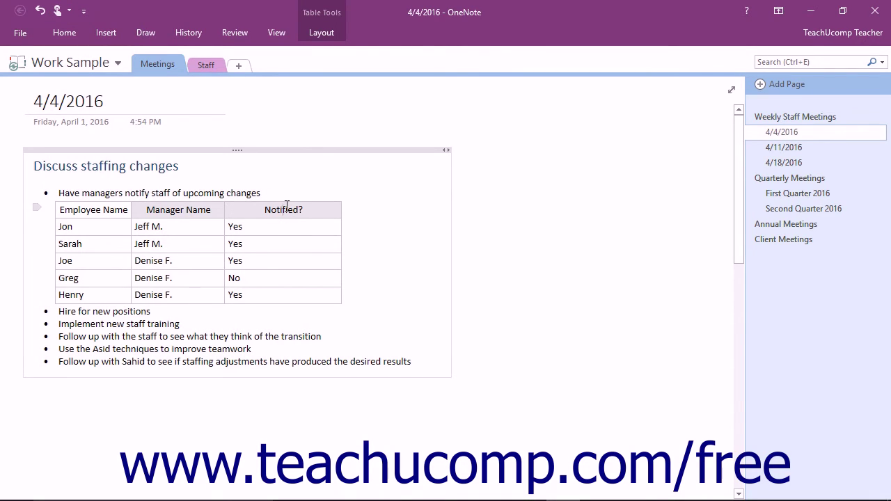
Step: Sort the staff table rows in descending order, keeping the header row on top
click(334, 32)
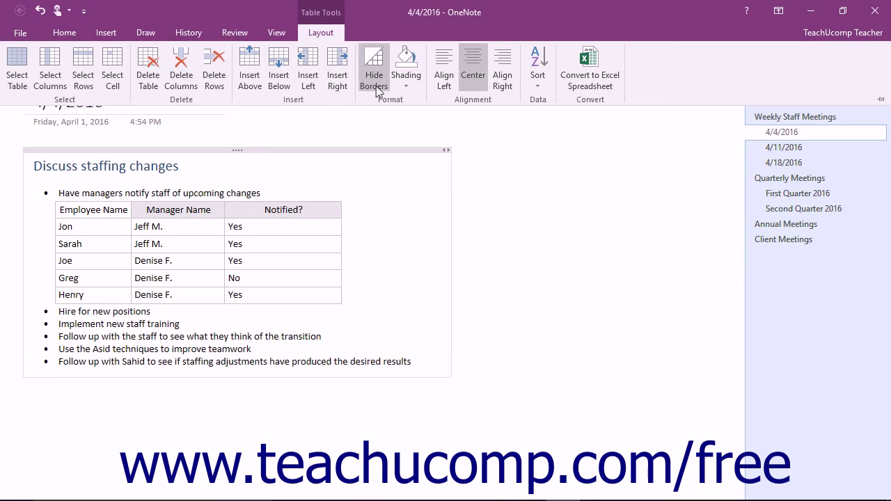
click(545, 86)
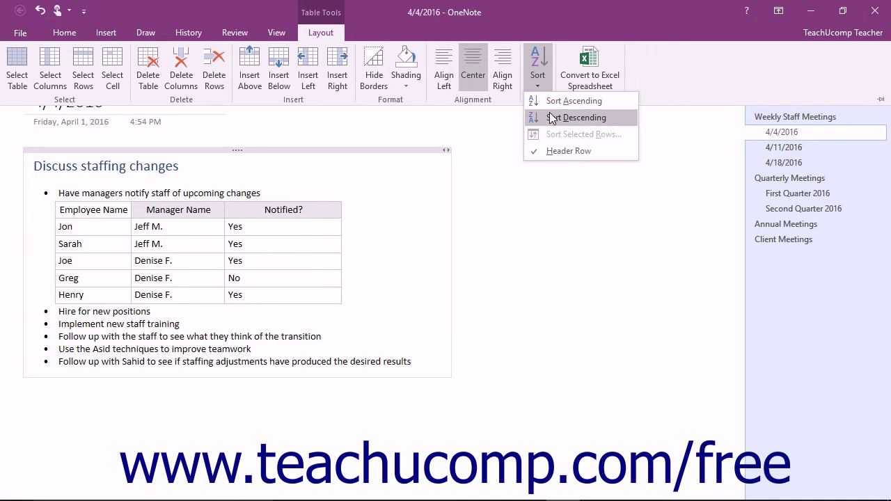
click(554, 103)
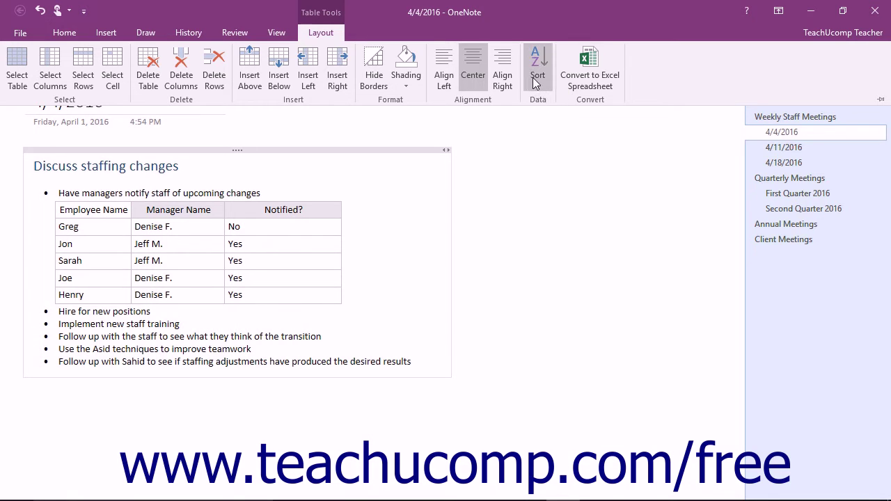
Step: Turn off Header Row, sort descending again, then undo that sort to restore the header
click(539, 85)
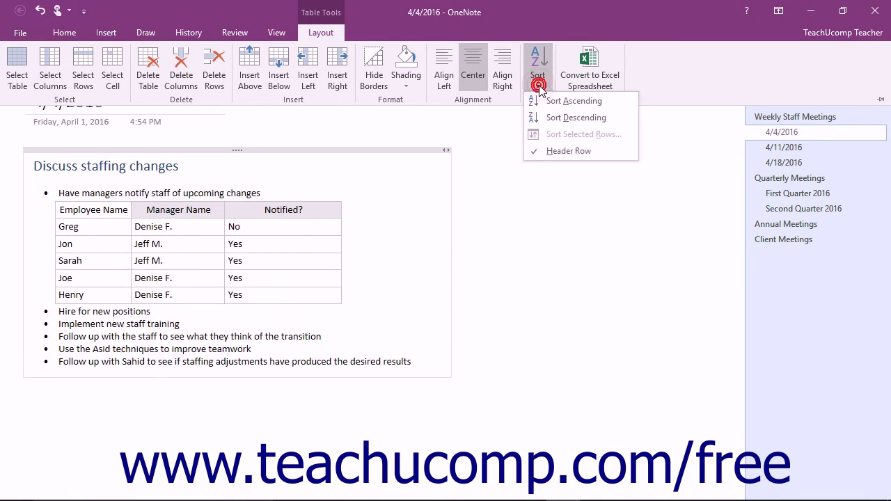
click(561, 151)
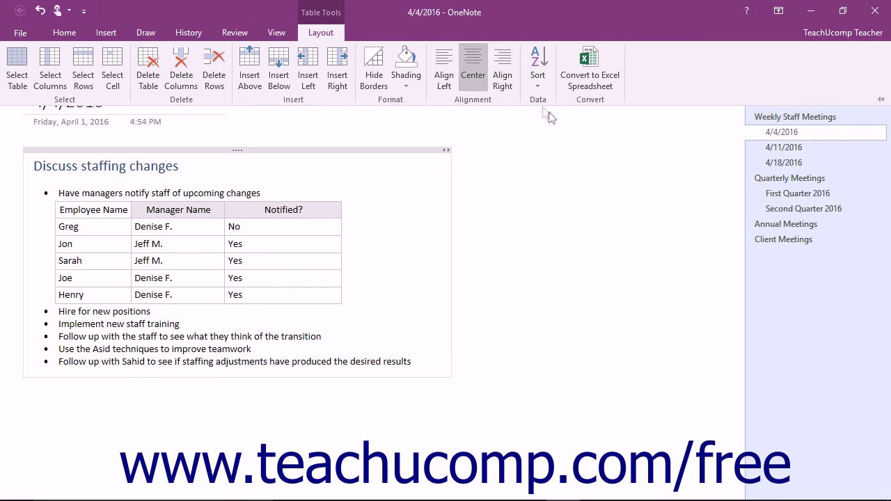
click(535, 82)
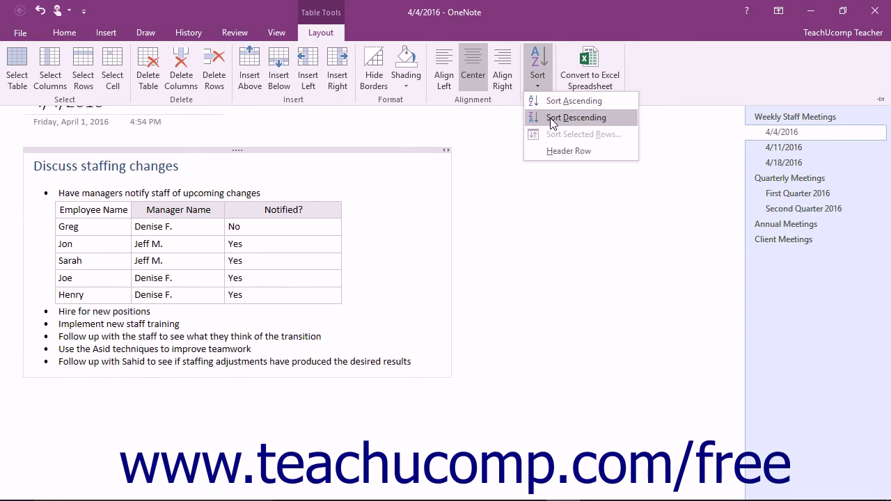
click(549, 118)
click(40, 10)
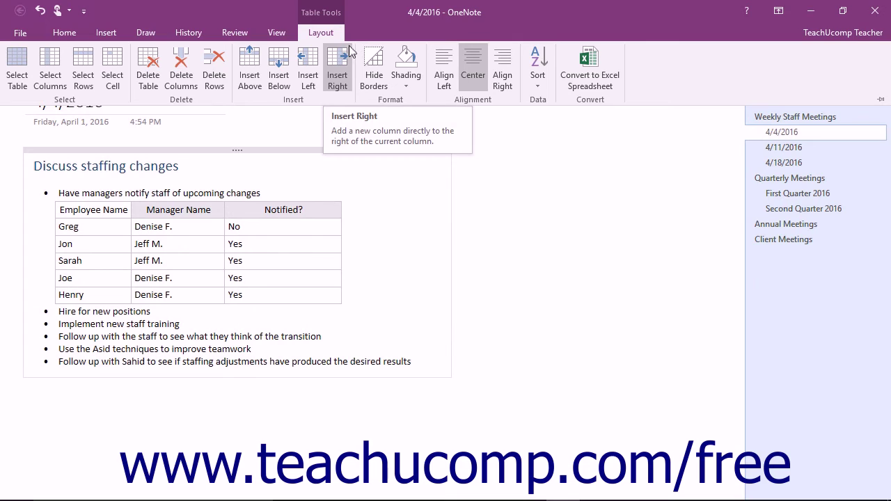
click(376, 78)
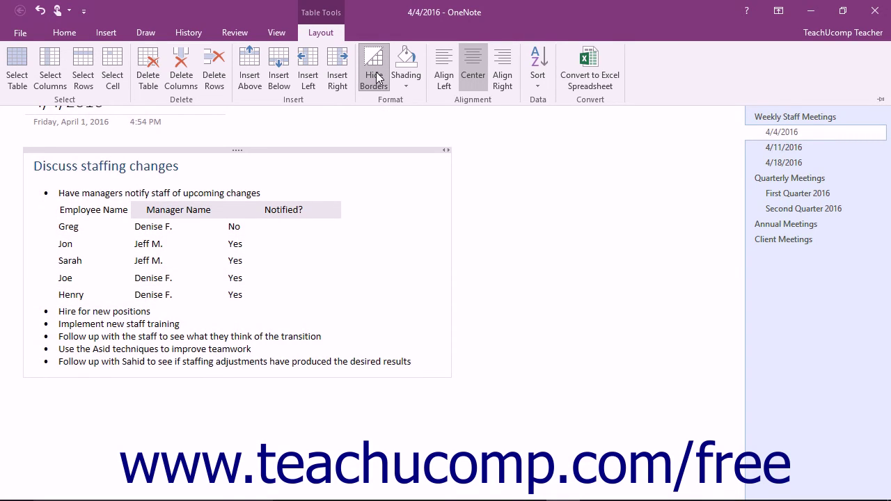
click(377, 78)
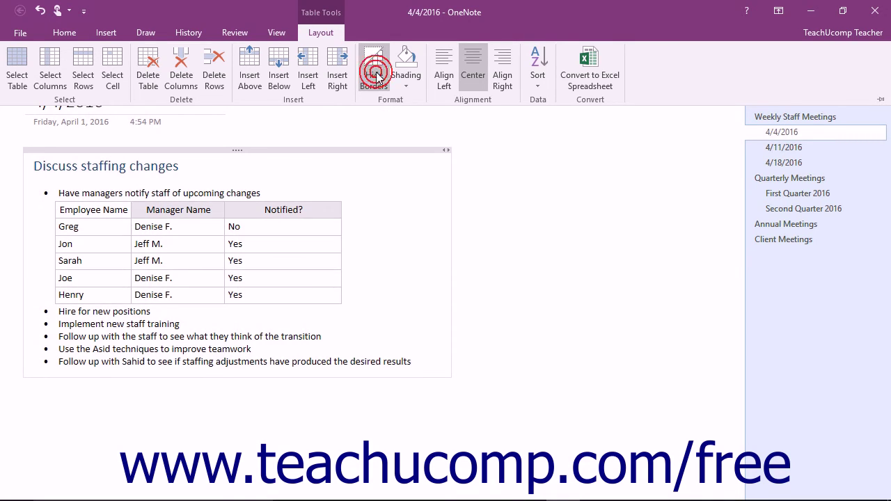
Step: Convert the staff table to an embedded Excel spreadsheet and open it for editing in Excel
click(575, 86)
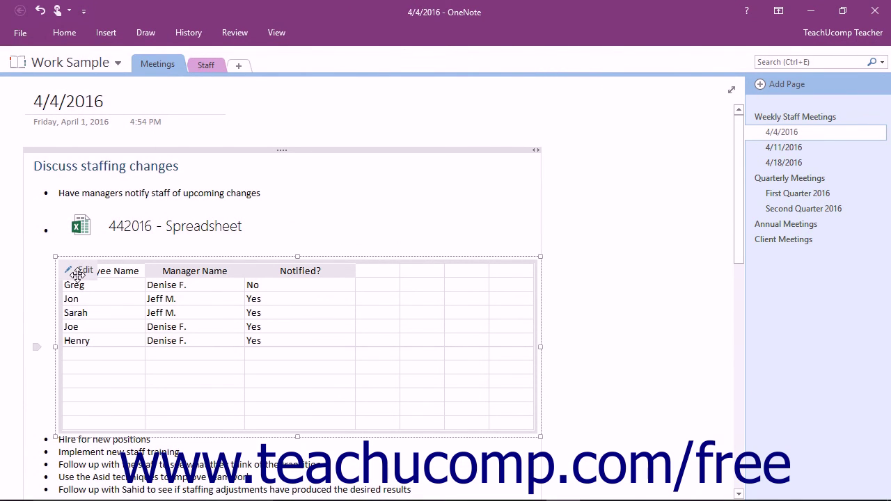
click(77, 275)
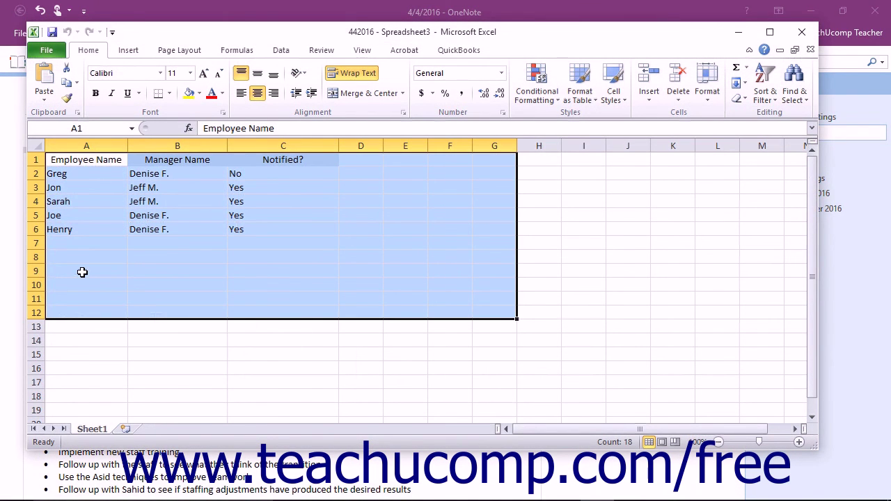
Step: Replace No with Yes in cell C2, Greg's Notified? value
click(246, 175)
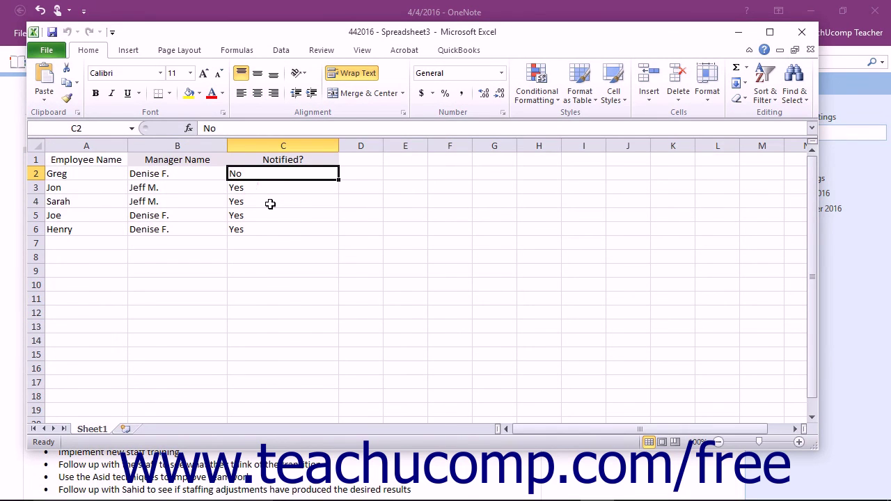
text(Yes)
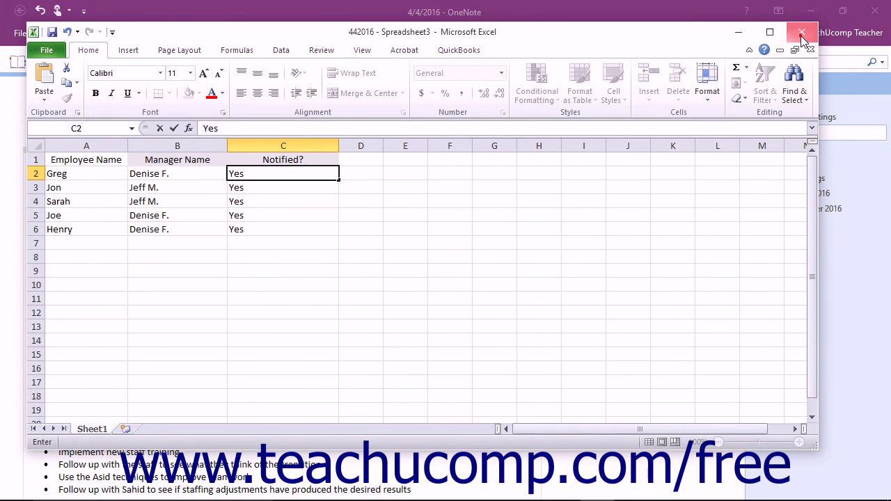